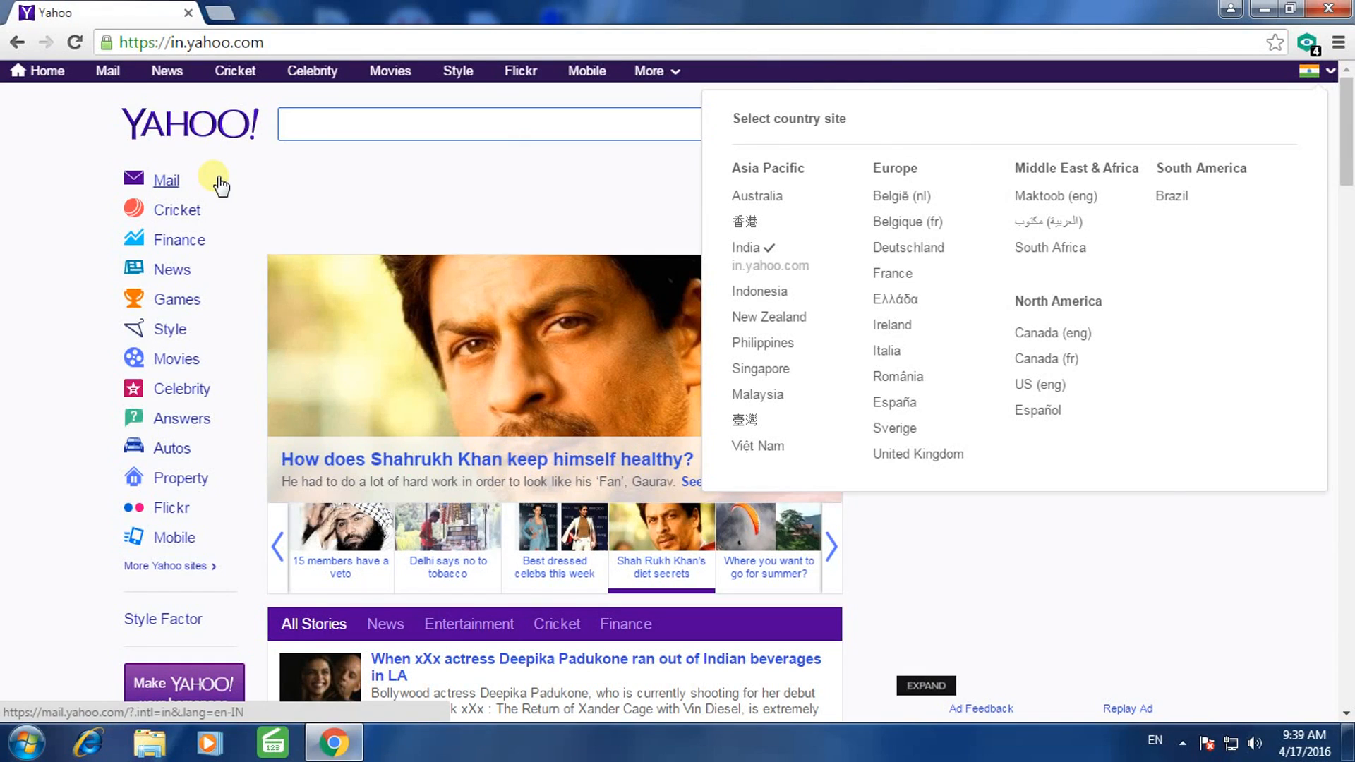
Step: Dismiss the country-site list and head to the Yahoo Mail sign-in page
left_click(508, 179)
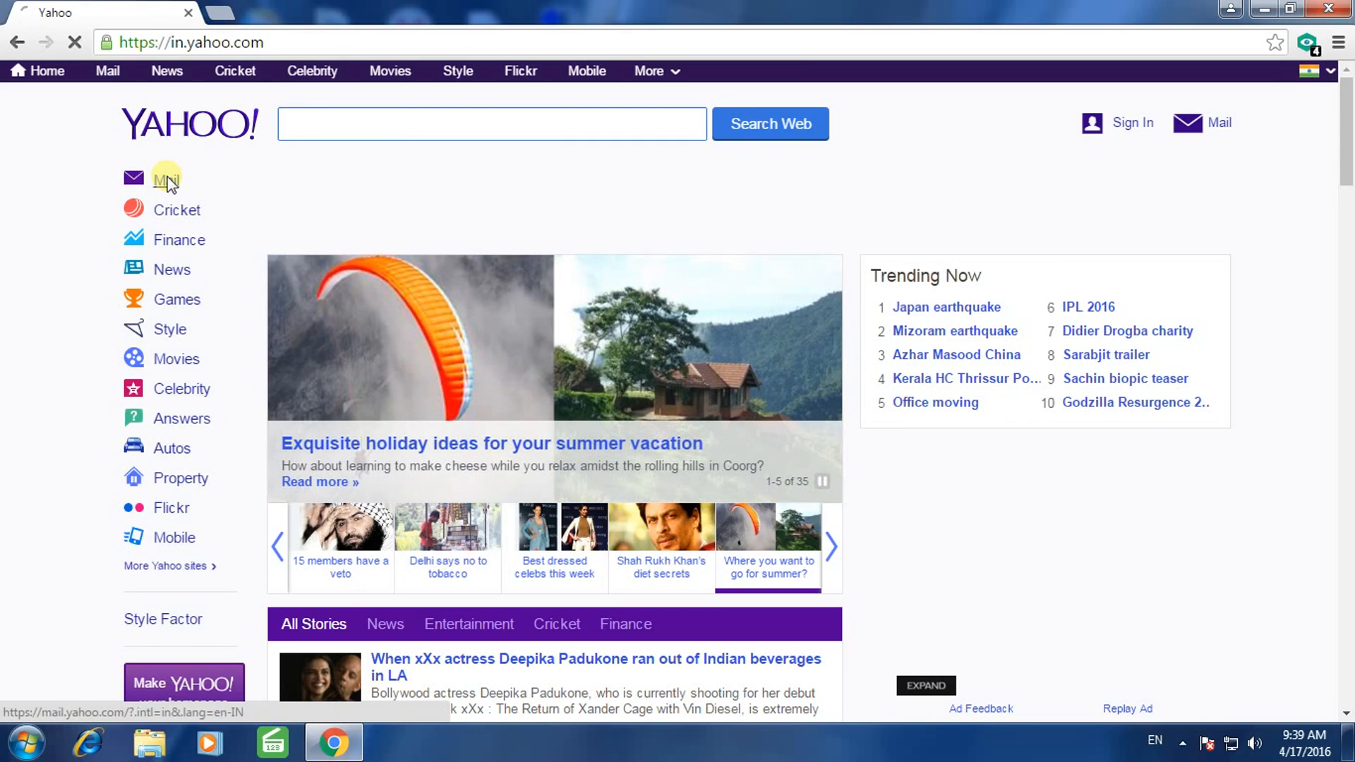
left_click(165, 180)
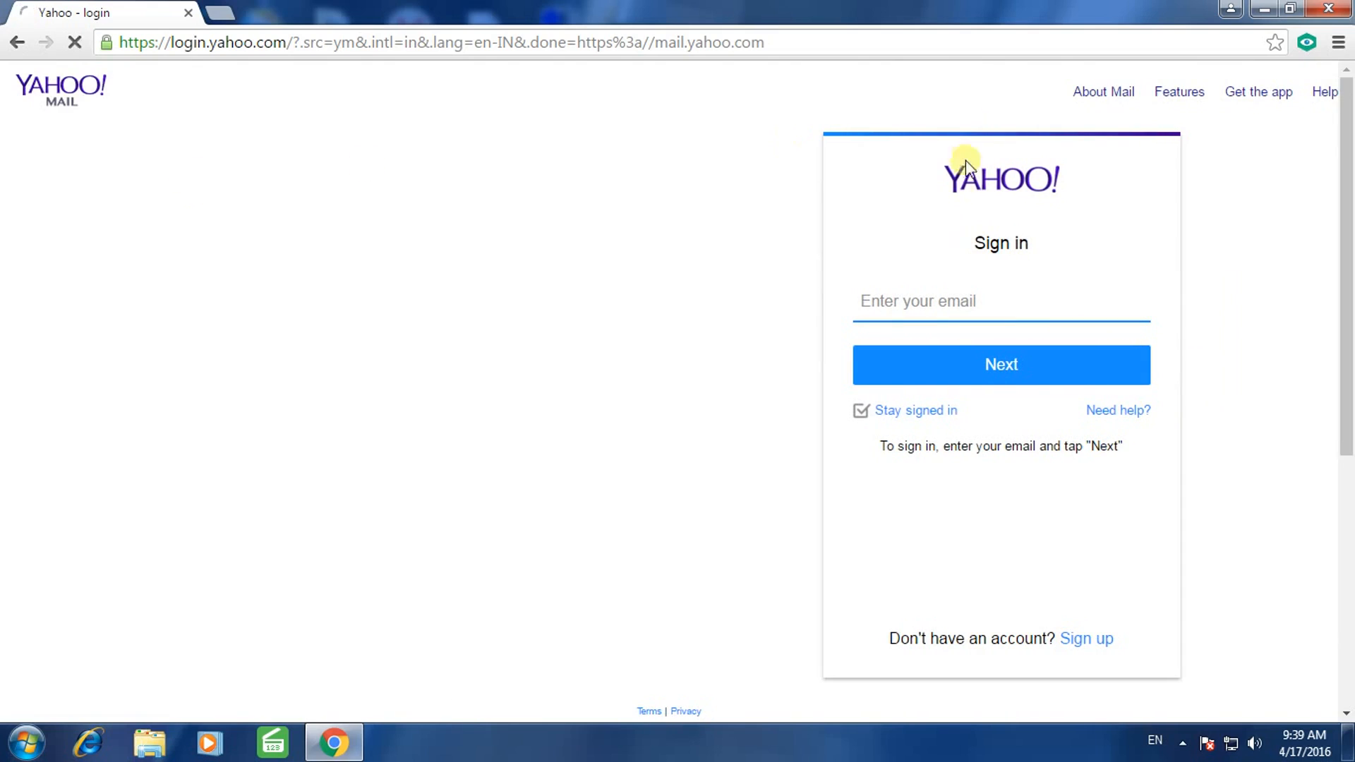
Step: Sign in with the saved account email and its password to reach the inbox
left_click(902, 305)
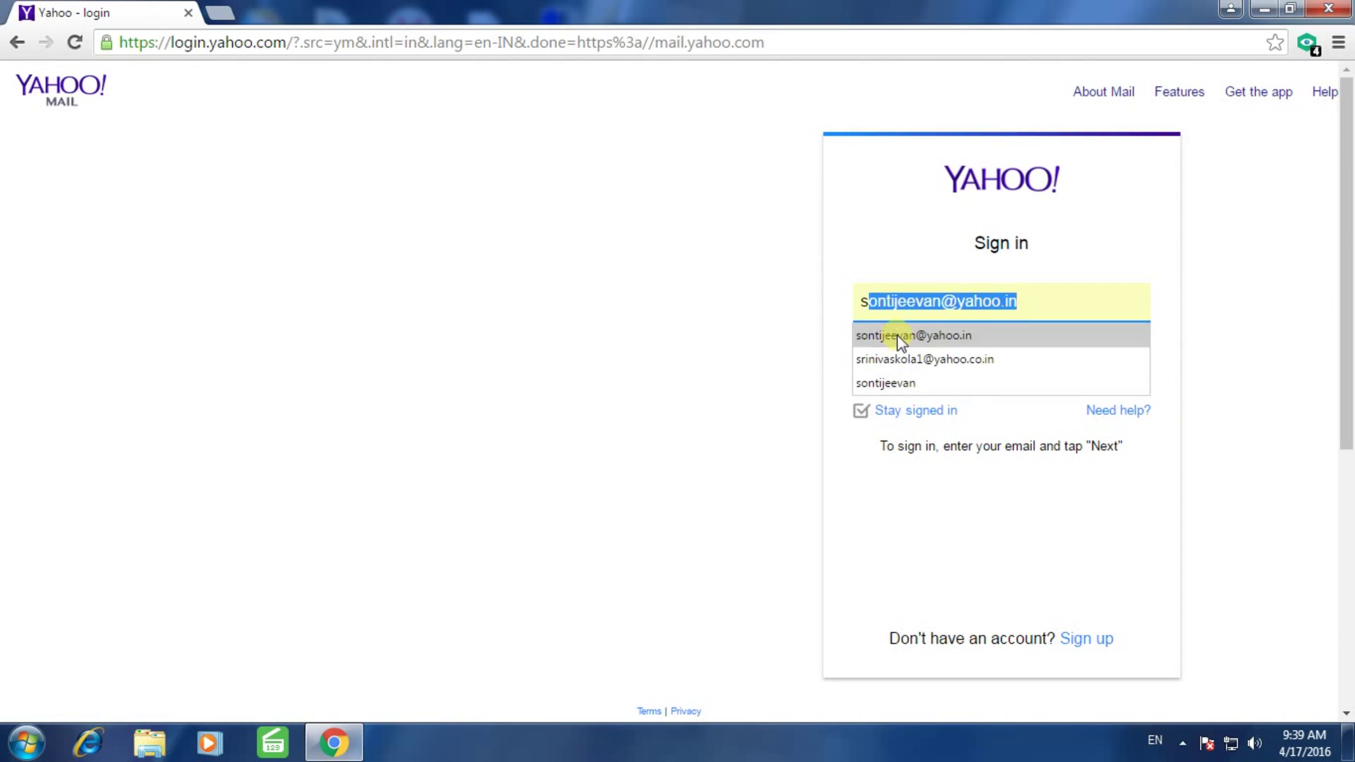
left_click(897, 335)
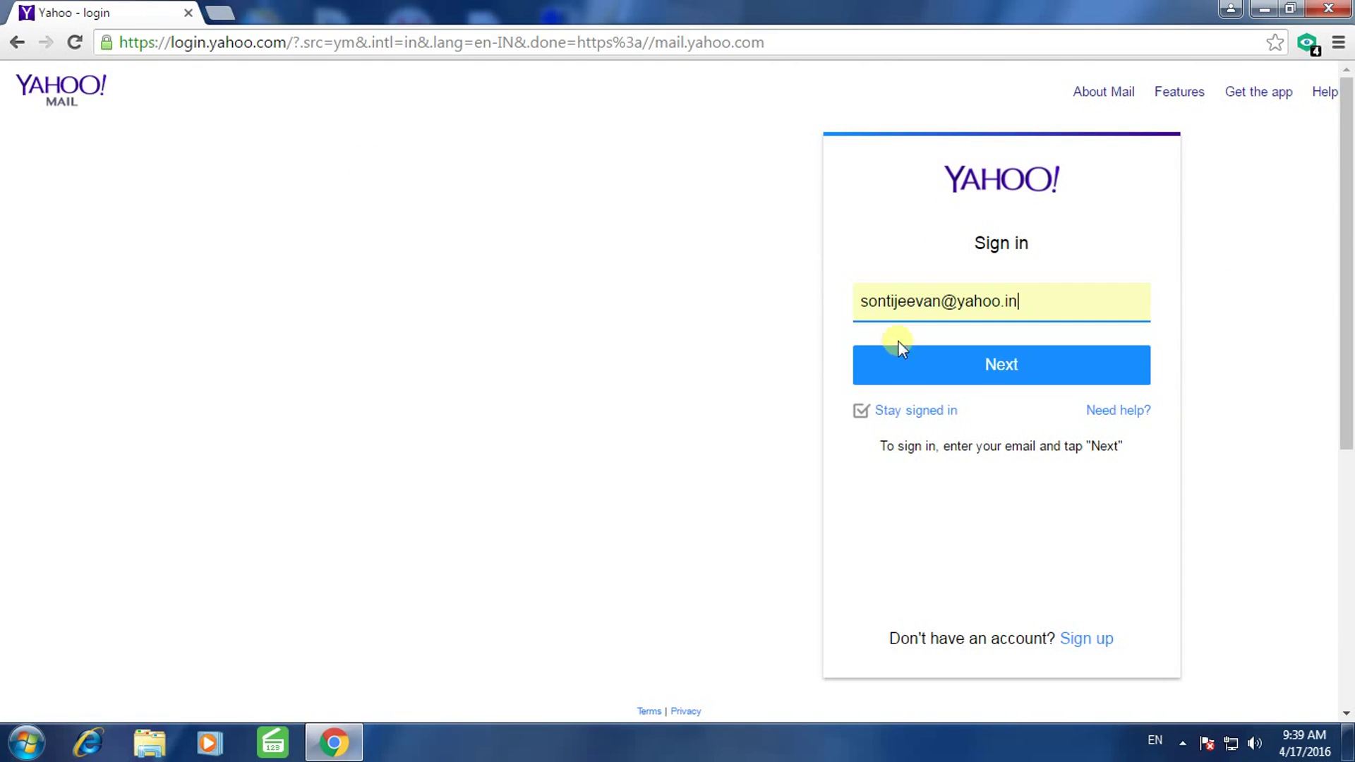
left_click(946, 365)
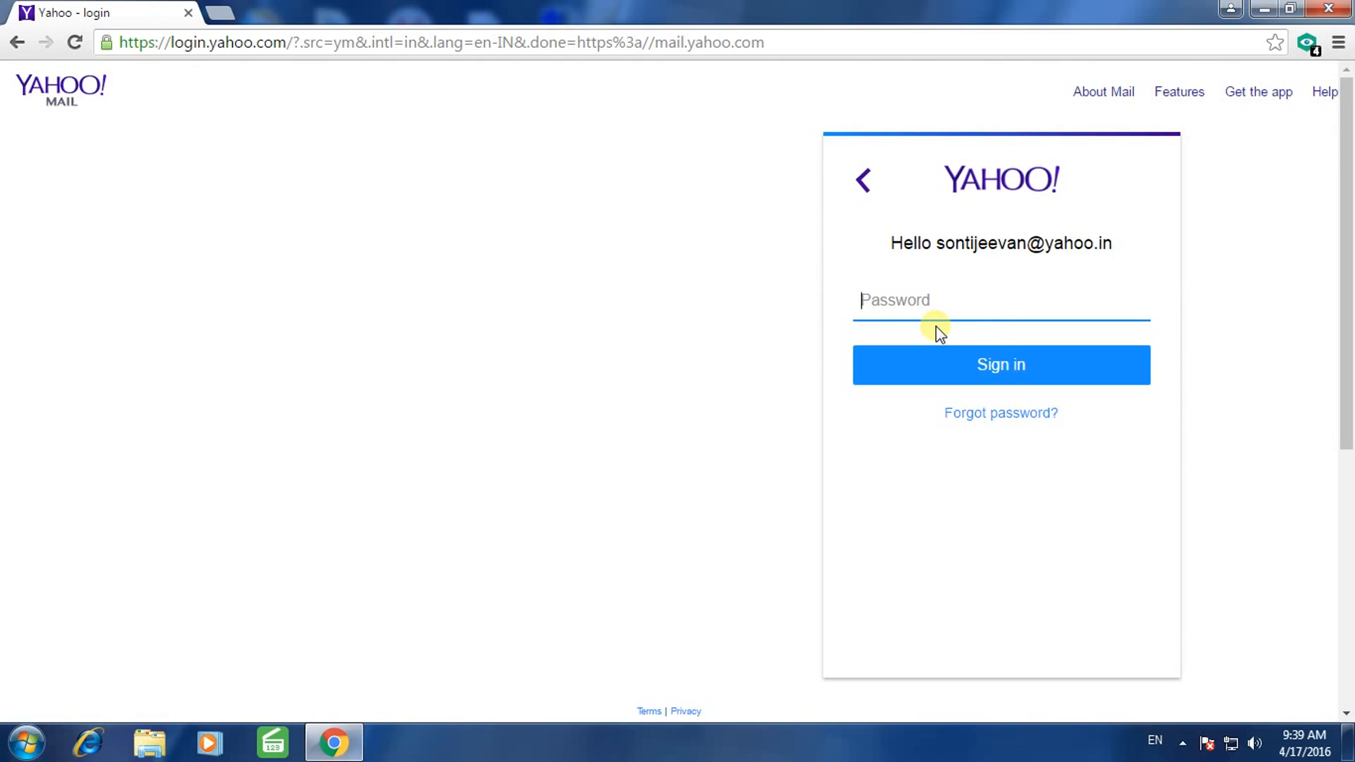
type("••••••")
type("••")
left_click(1003, 364)
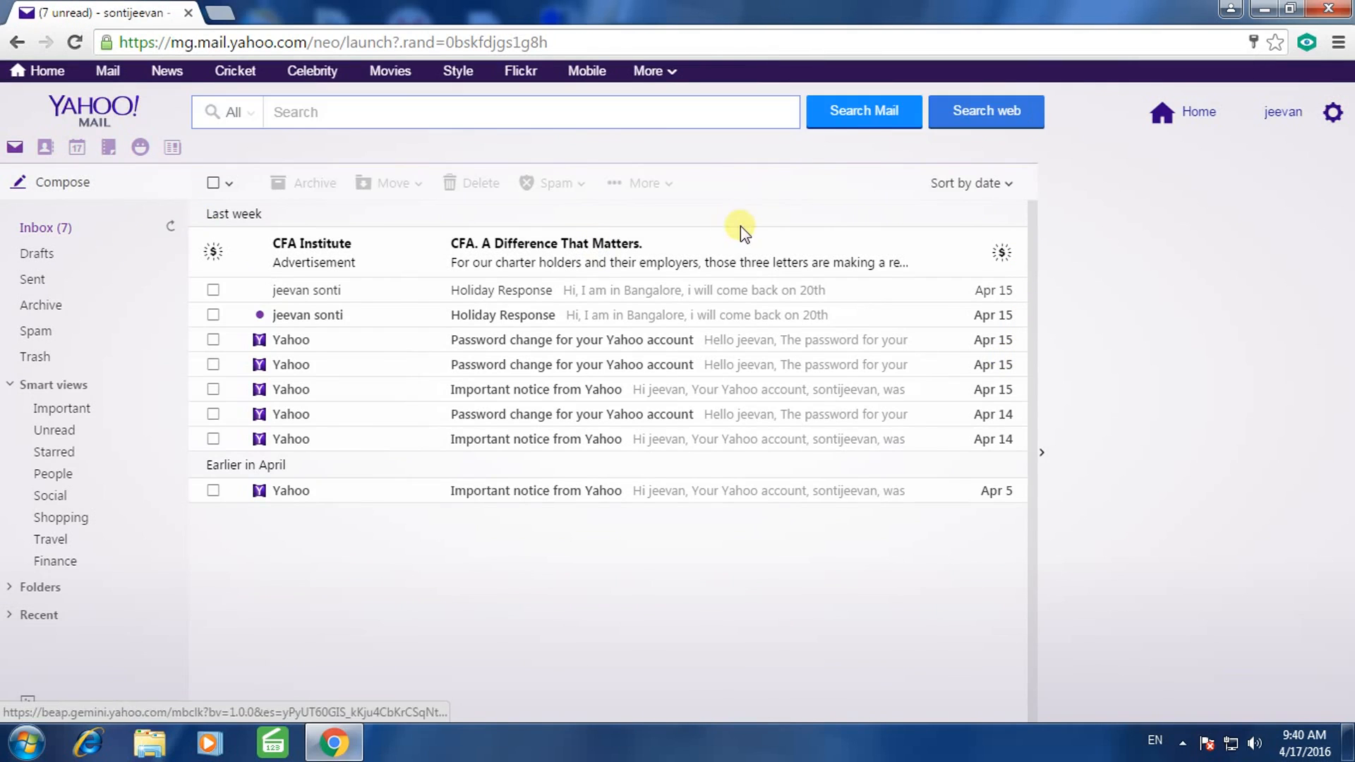
Step: Show the Keyboard Shortcuts reference from the settings gear menu
left_click(1332, 111)
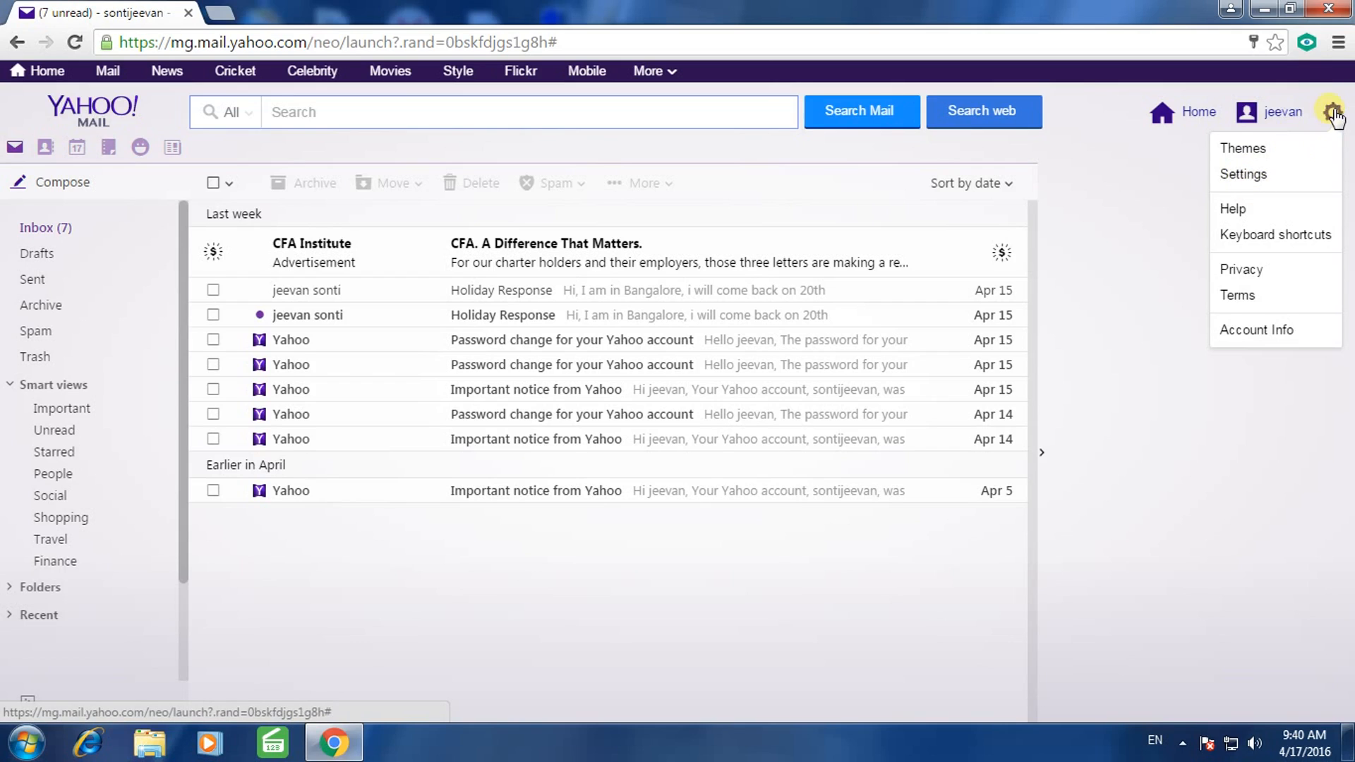
left_click(1277, 238)
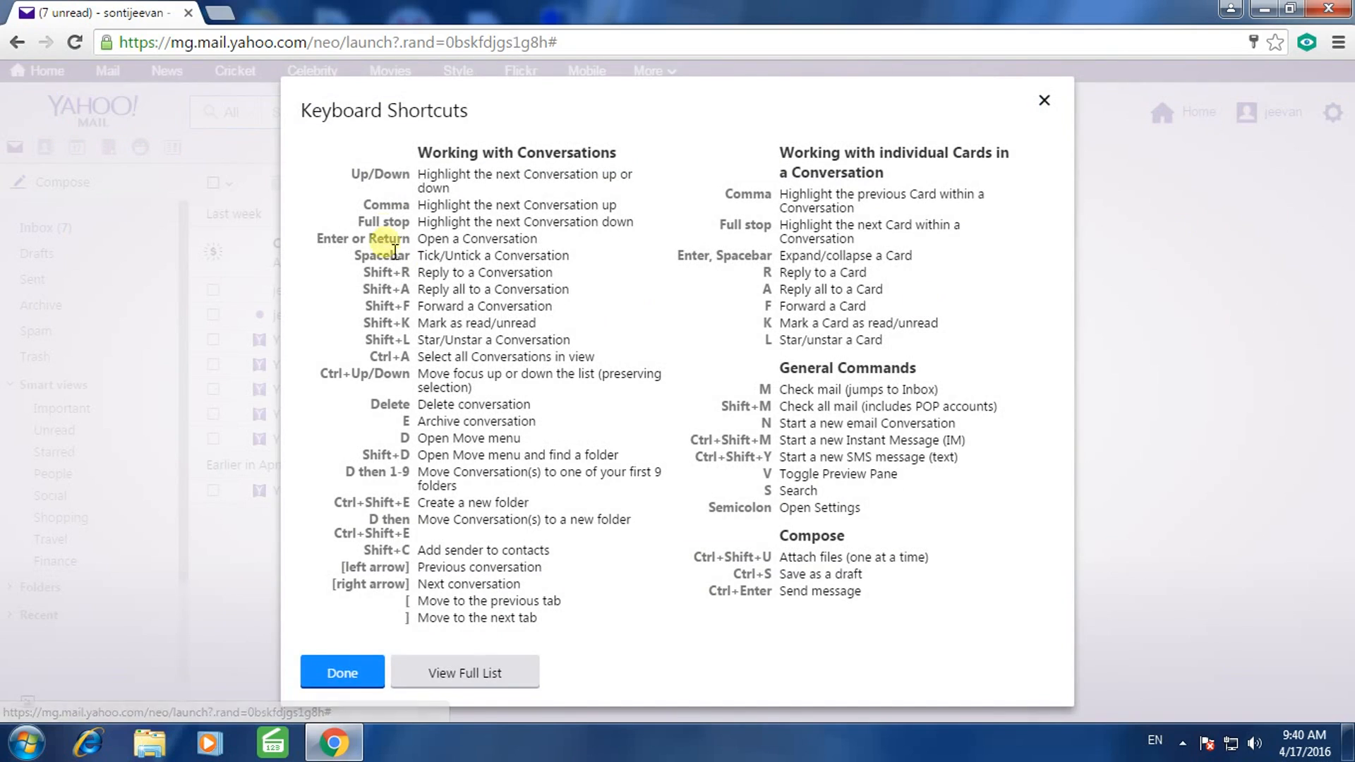